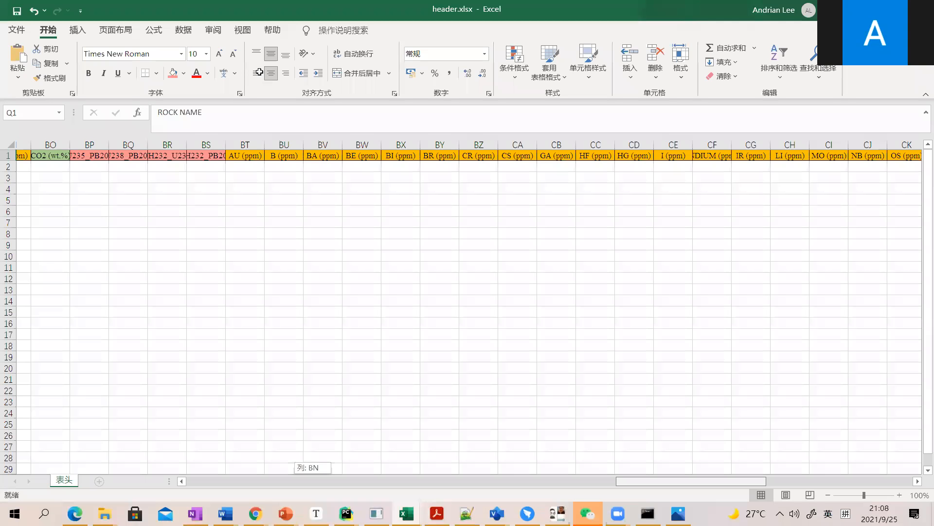
Examine the column headers of header.xlsx from the paper details through the oxide, isotope and trace-element columns.
left_click_drag(742, 481, 313, 481)
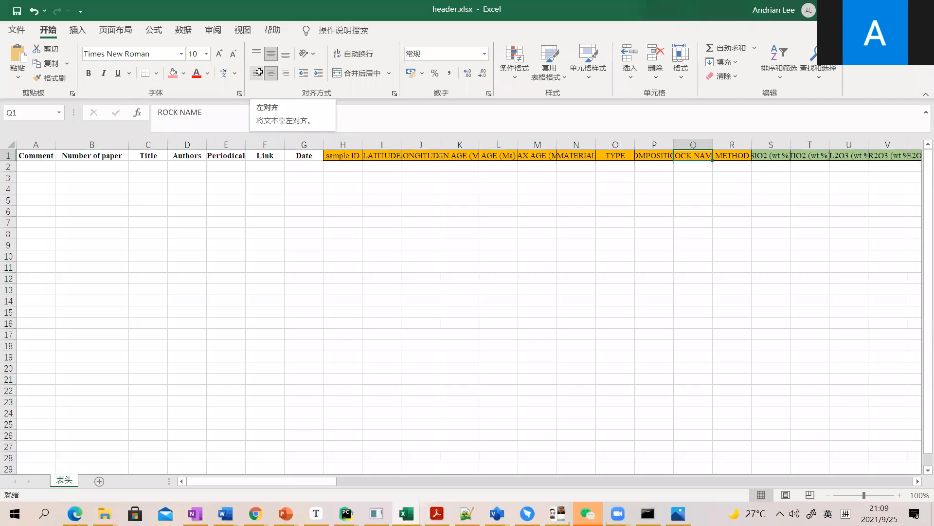
left_click_drag(292, 481, 479, 422)
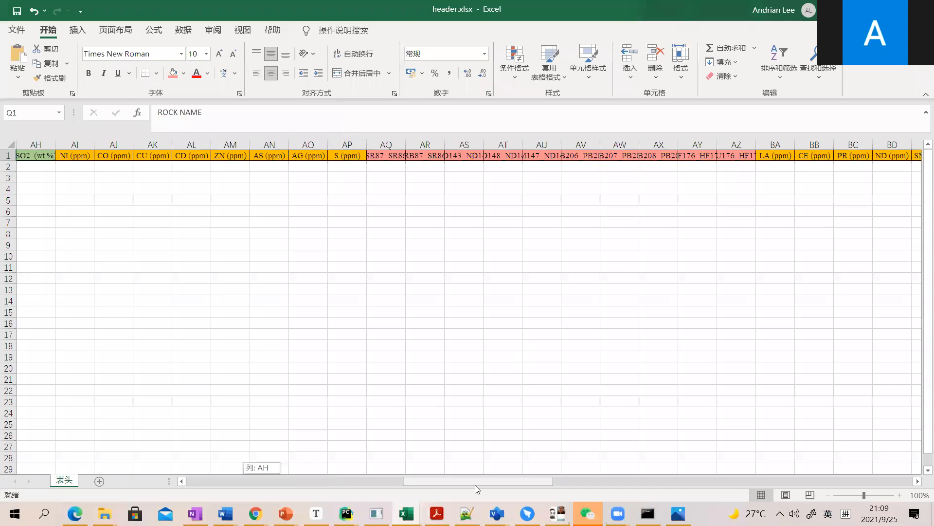
left_click_drag(475, 485, 488, 485)
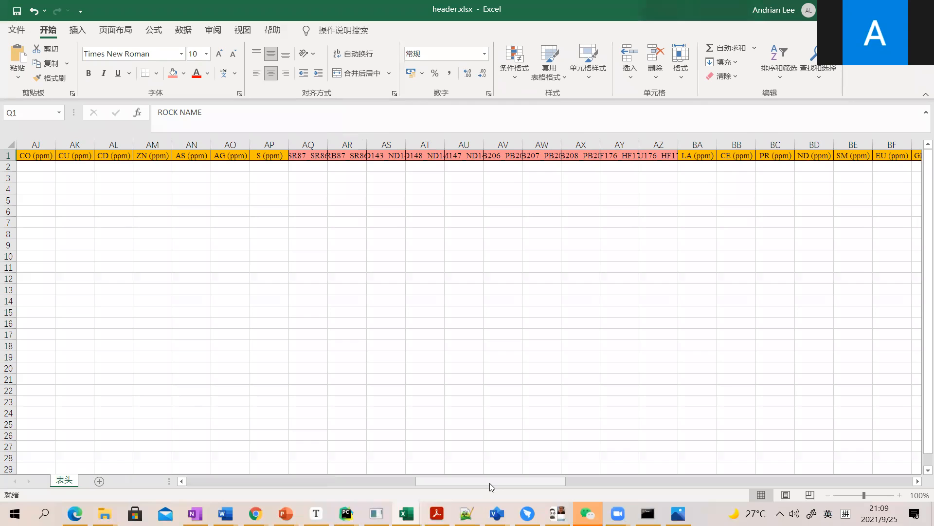
left_click_drag(498, 482, 513, 482)
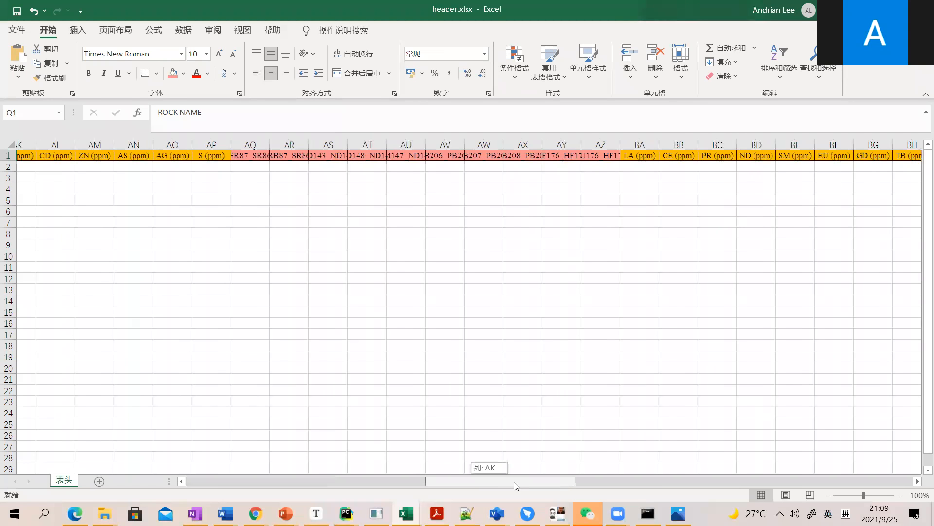
left_click_drag(514, 482, 521, 481)
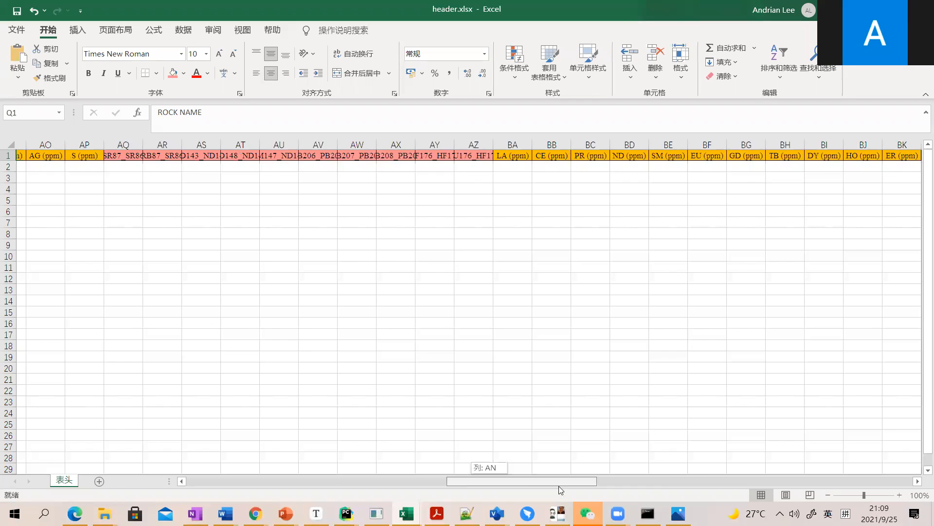
left_click_drag(558, 486, 631, 486)
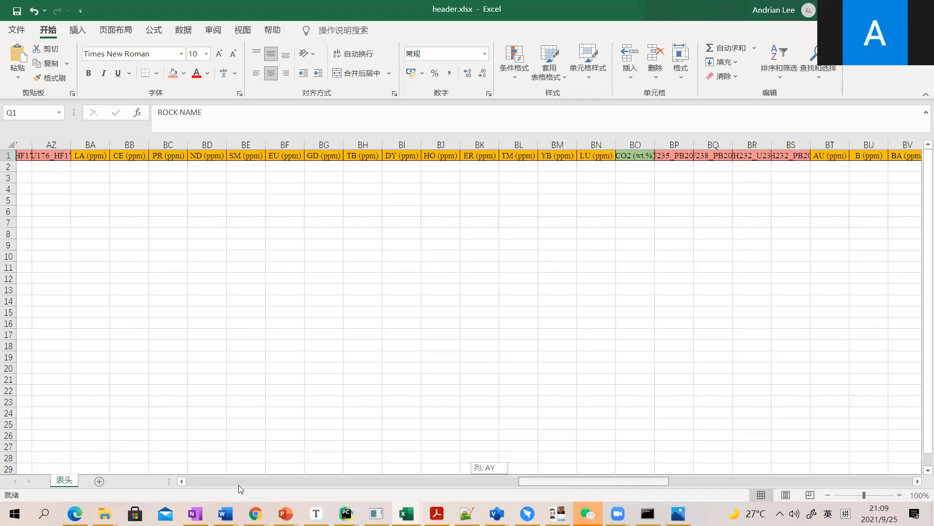
scroll(212, 486, "right", 5)
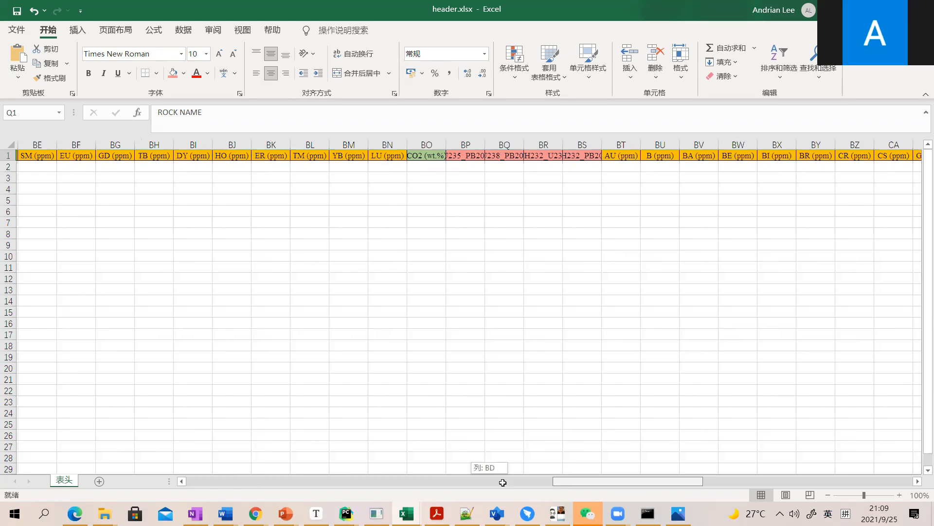
Review the whole-rock sheet of Archean_demo.xlsx alongside the Jupyter notebook cells that import and read it.
key("alt+Tab")
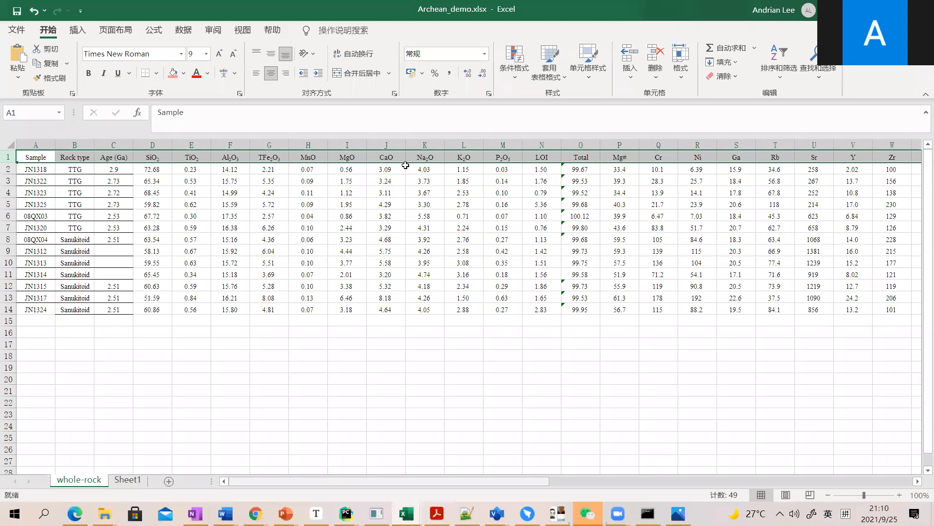
mouse_move(346, 514)
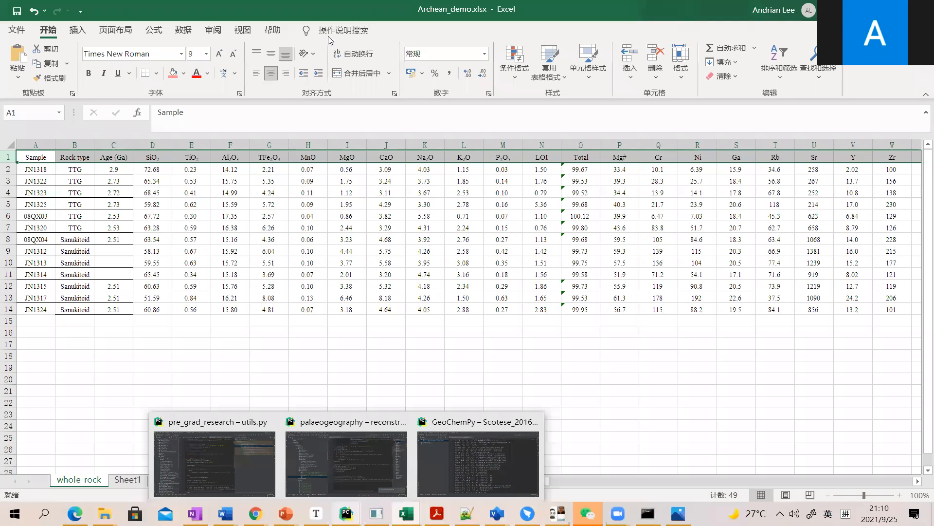
key("alt+Tab")
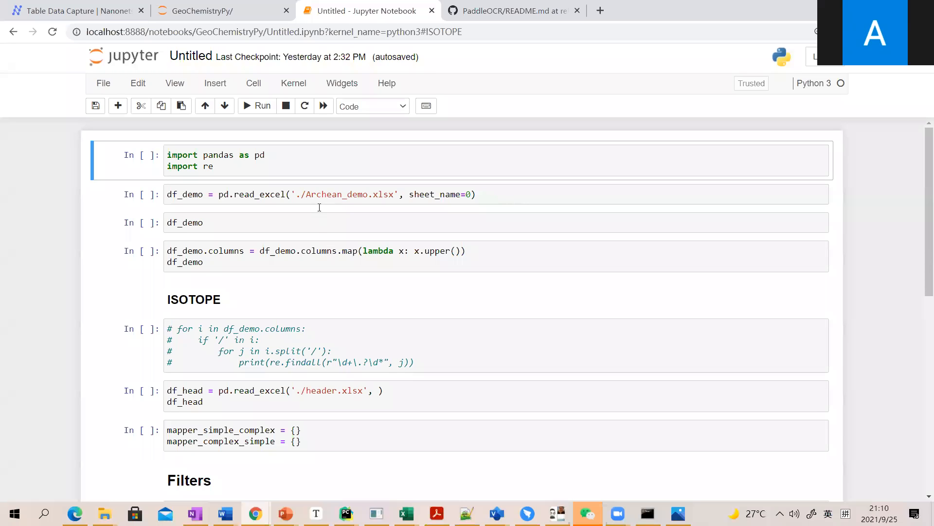
key("alt+Tab")
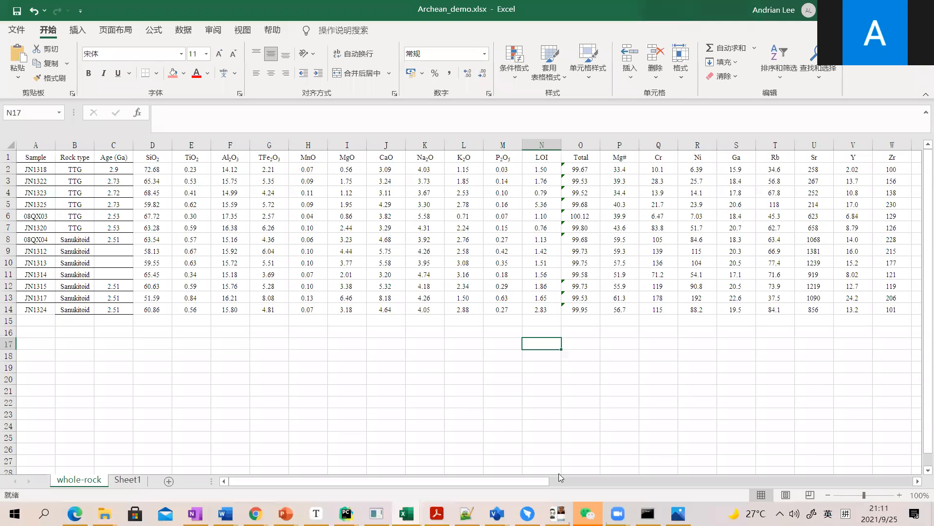
key("alt+Tab")
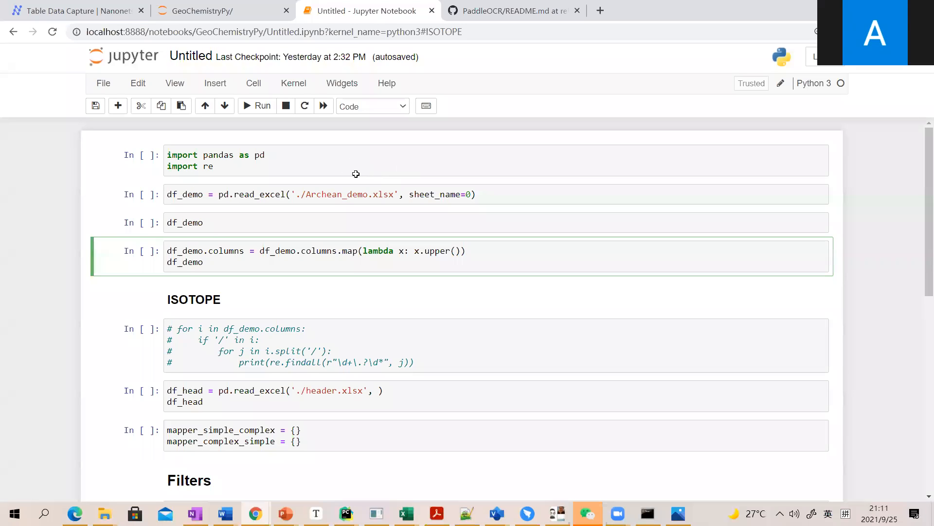
left_click(356, 174)
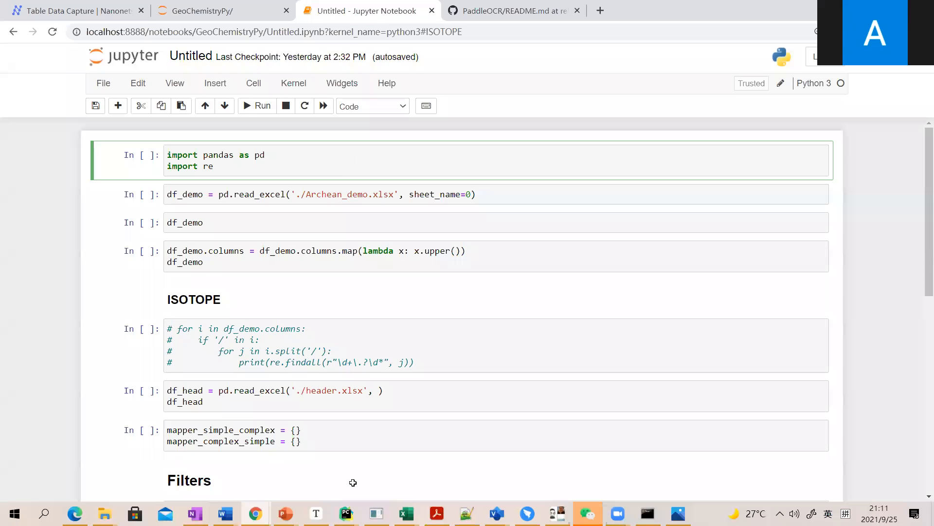
Compare the template headers in header.xlsx, including FE2O3 (wt.%), with the column names in Archean_demo.xlsx.
key("alt+Tab")
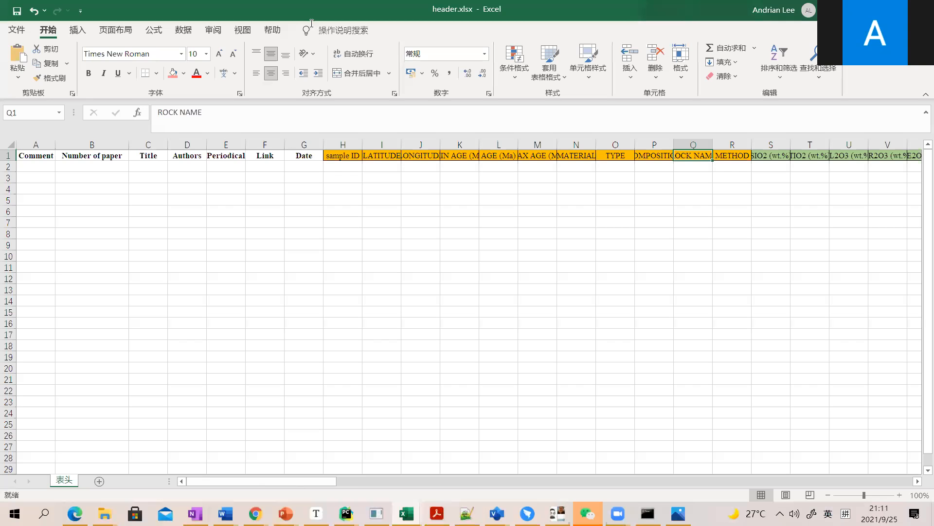
key("alt+Tab")
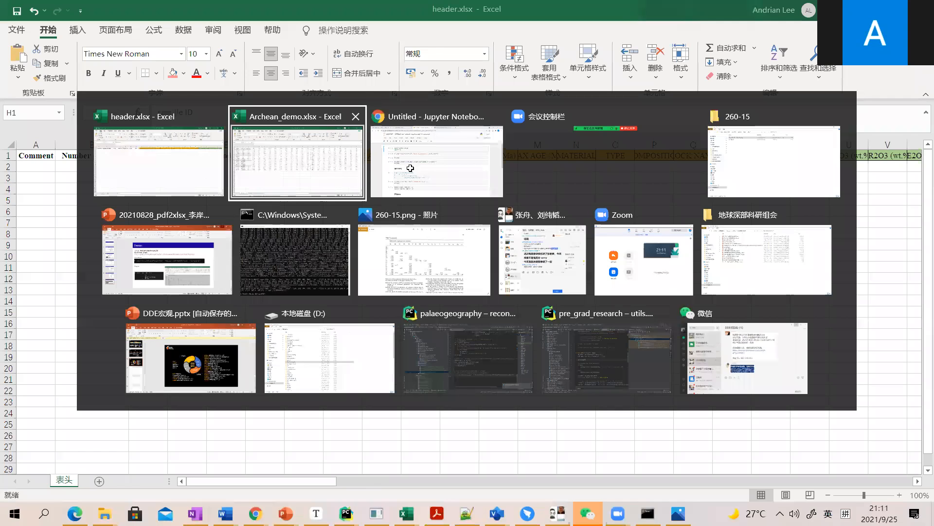
left_click(252, 140)
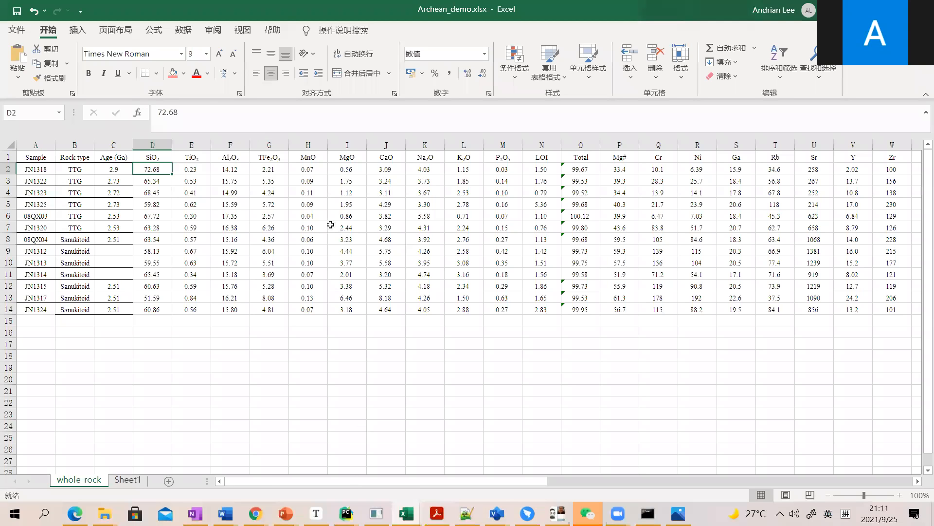
key("alt+Tab")
scroll(346, 363, "left", 1)
left_click(419, 211)
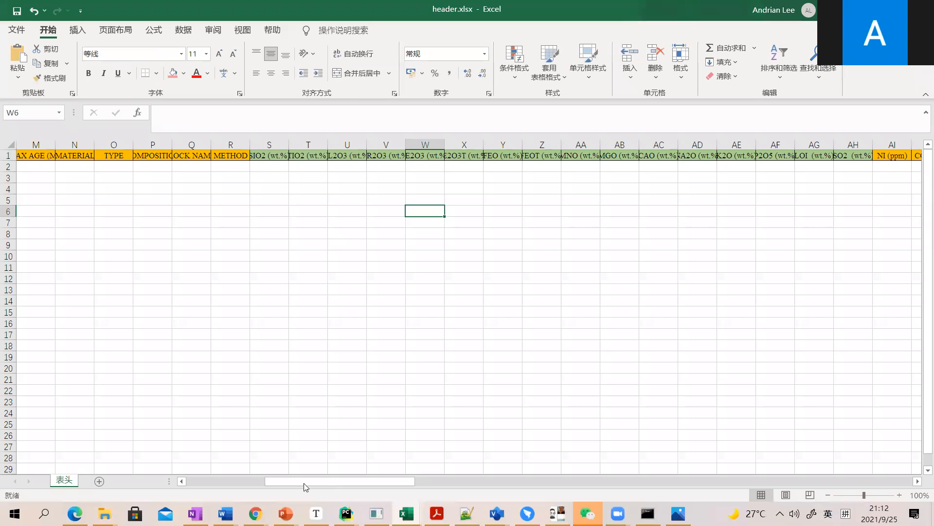
key("ctrl+Up")
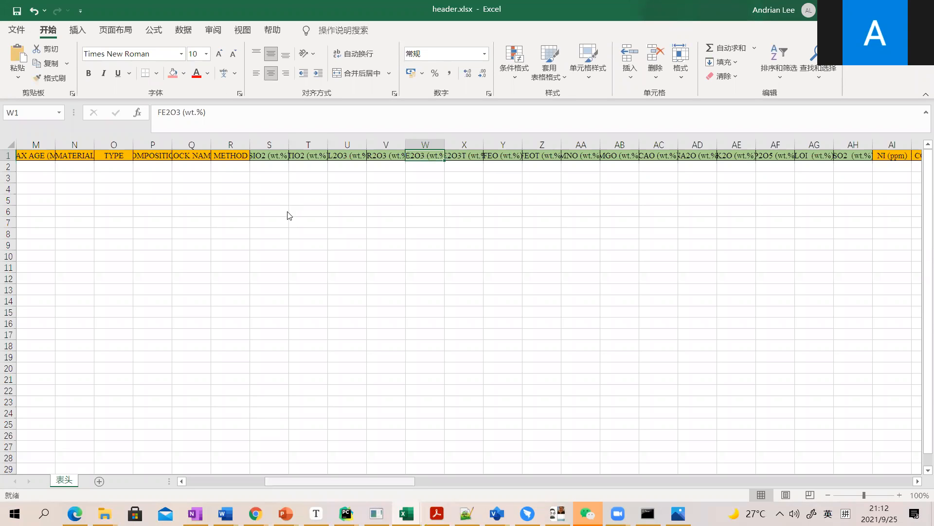
scroll(289, 215, "left", 6)
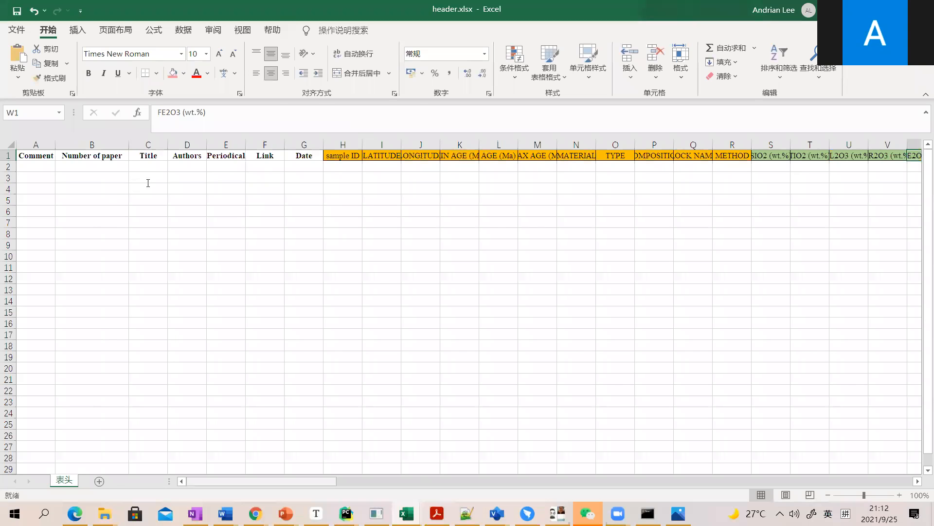
Switch to the Jupyter notebook and run the cells that import pandas and re, load Archean_demo.xlsx into df_demo and display it.
key("alt+Tab")
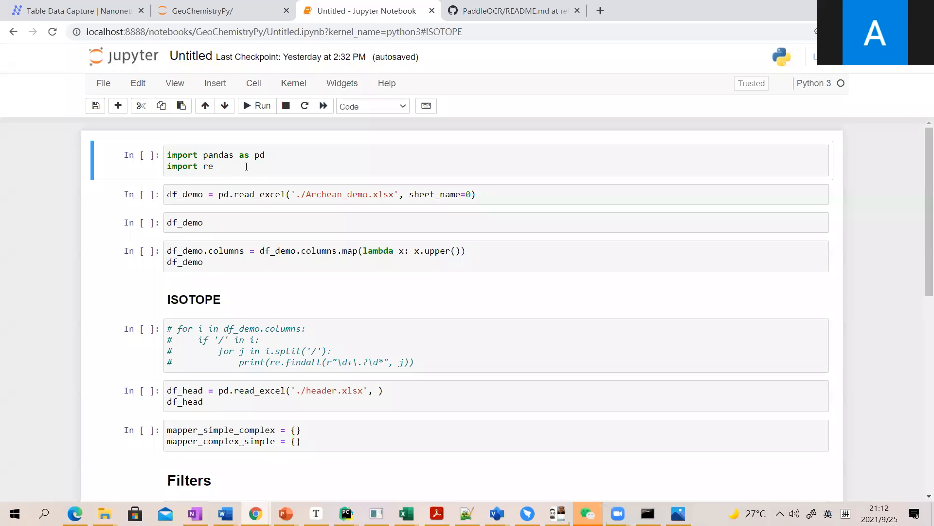
key("Down")
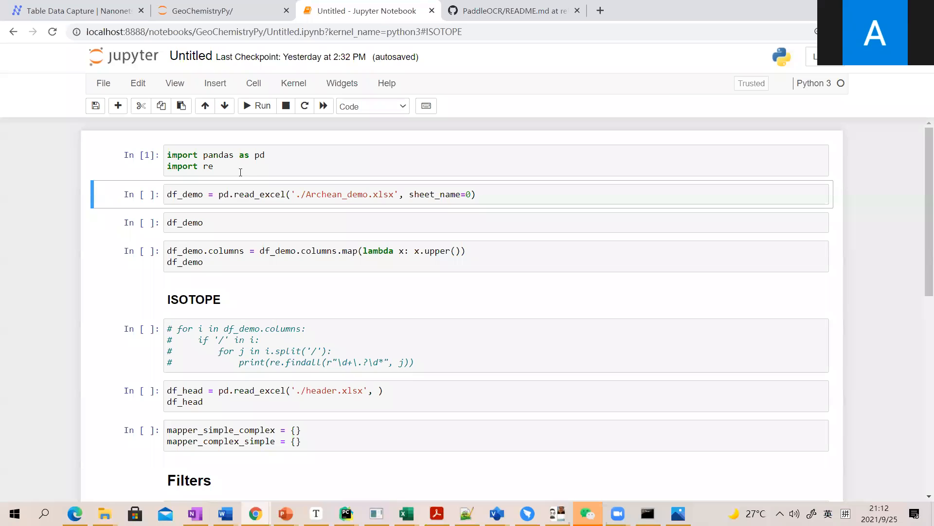
key("ctrl+Return")
left_click(328, 203)
key("Down")
key("shift+Return")
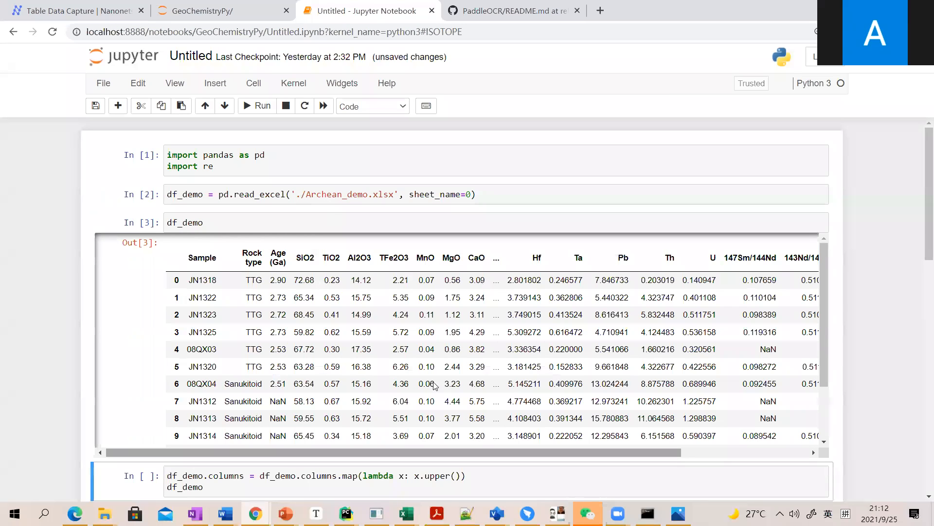
Review the df_demo table and run the cell that converts its column names to upper case.
scroll(282, 340, "down", 3)
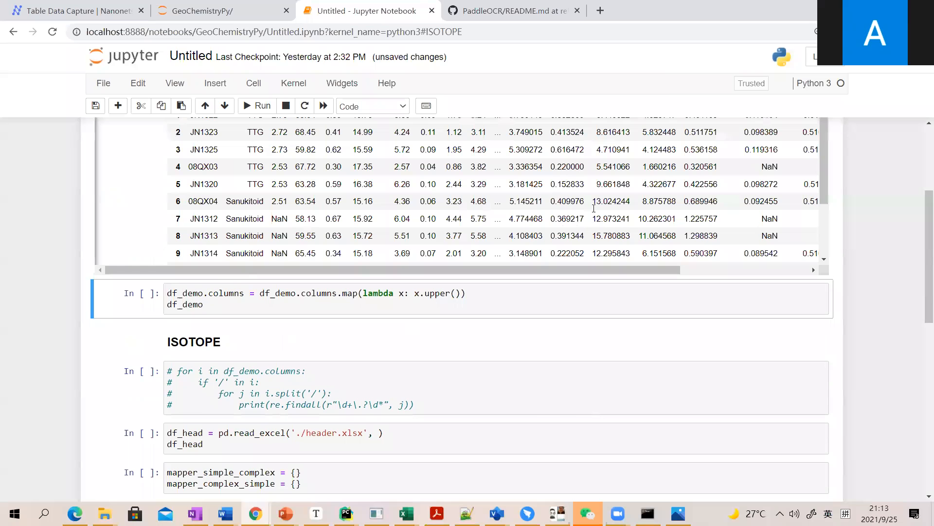
scroll(594, 208, "up", 3)
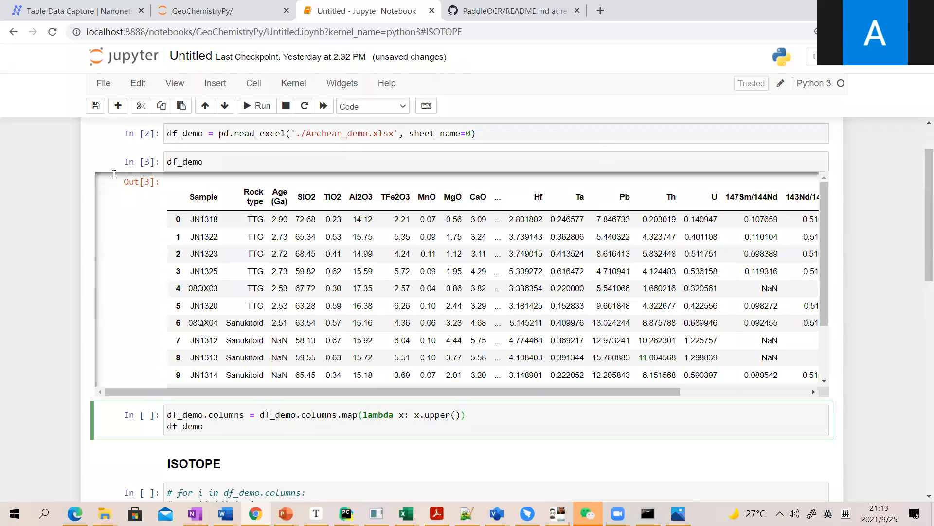
key("ctrl+Return")
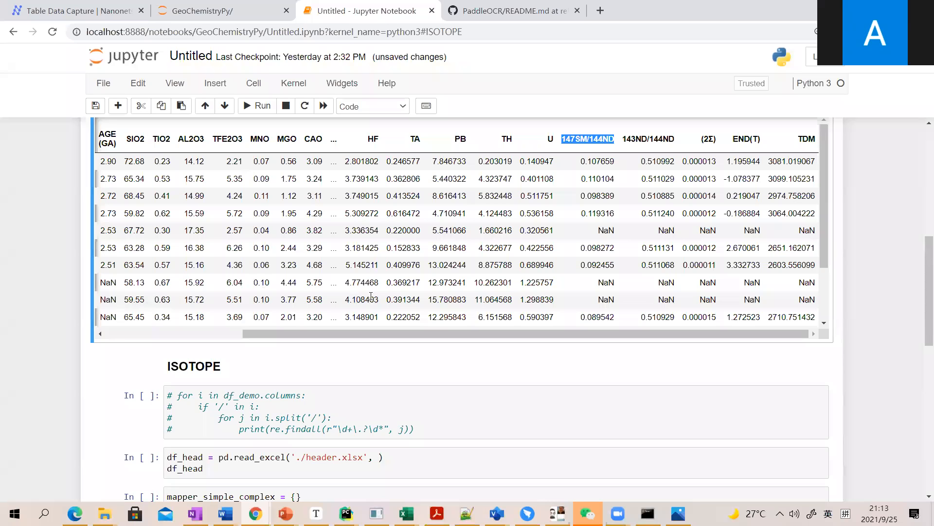
Run the ISOTOPE section cells, loading header.xlsx into df_head and initializing mapper_simple_complex and mapper_complex_simple as empty dictionaries.
key("shift+Return")
key("shift+Return")
key("shift+Return")
key("shift+Return")
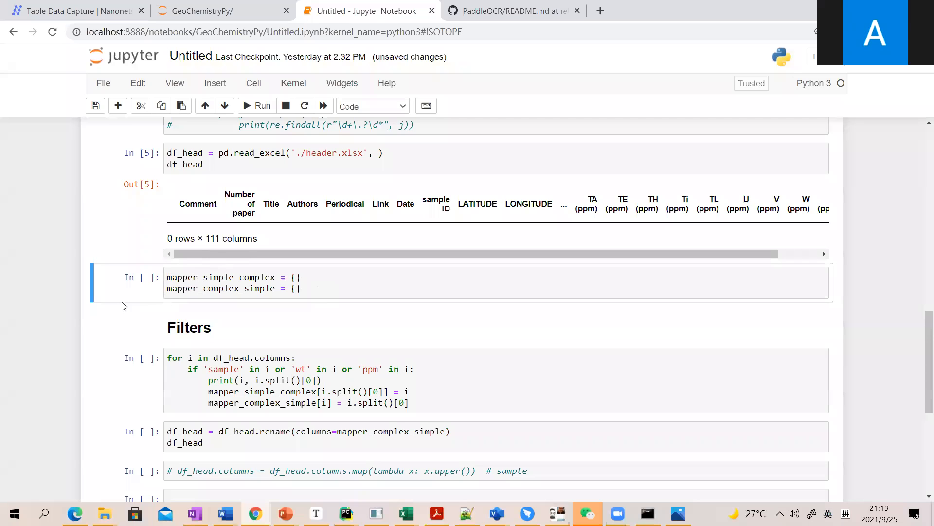
double_click(221, 277)
key("ctrl+Return")
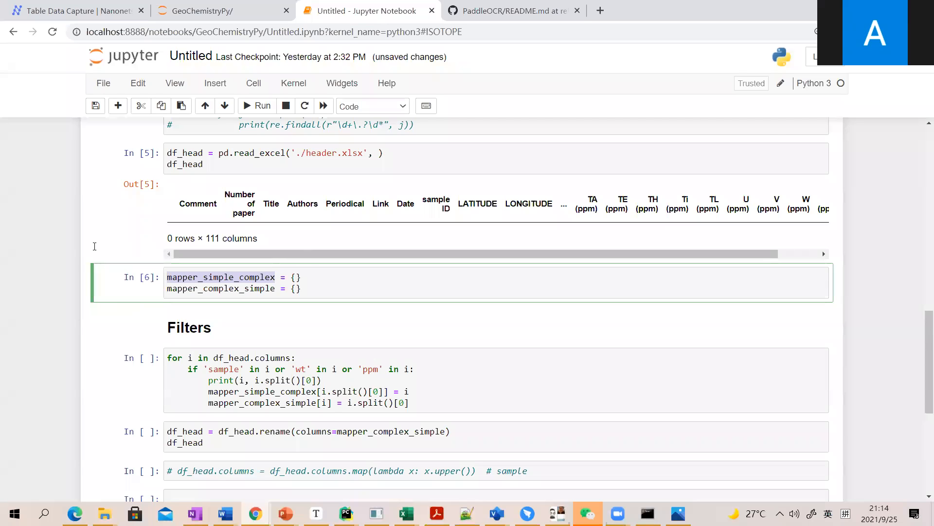
key("Escape")
Run the Filters loop that fills both mapper dictionaries from df_head columns containing 'sample', 'wt' or 'ppm'.
scroll(94, 246, "down", 2)
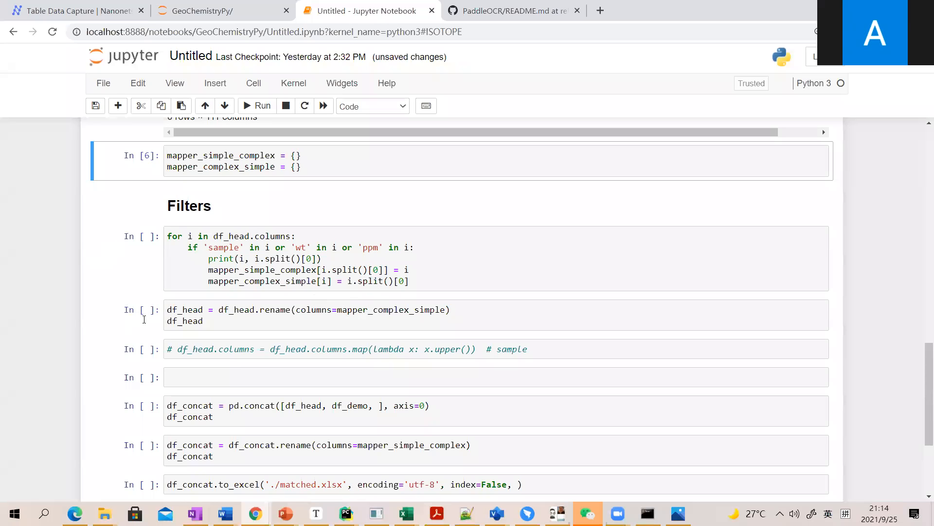
key("Down")
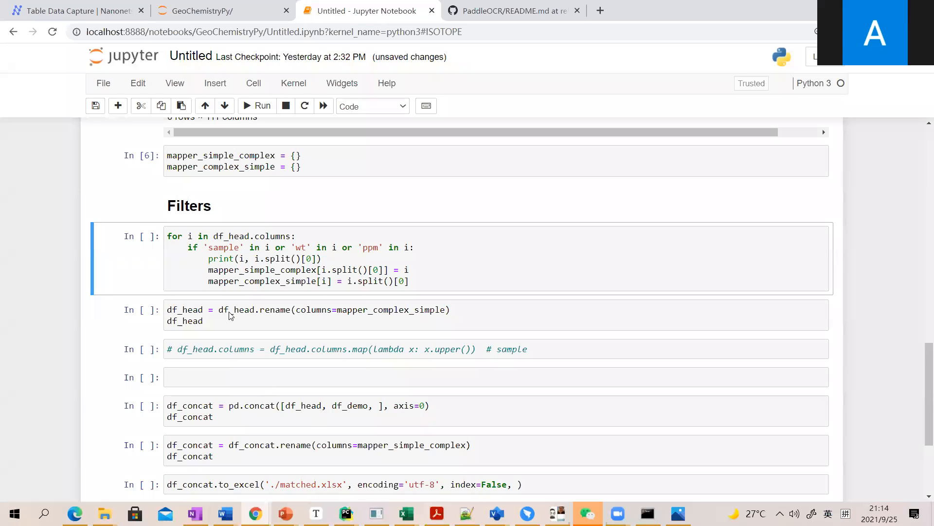
scroll(248, 316, "up", 1)
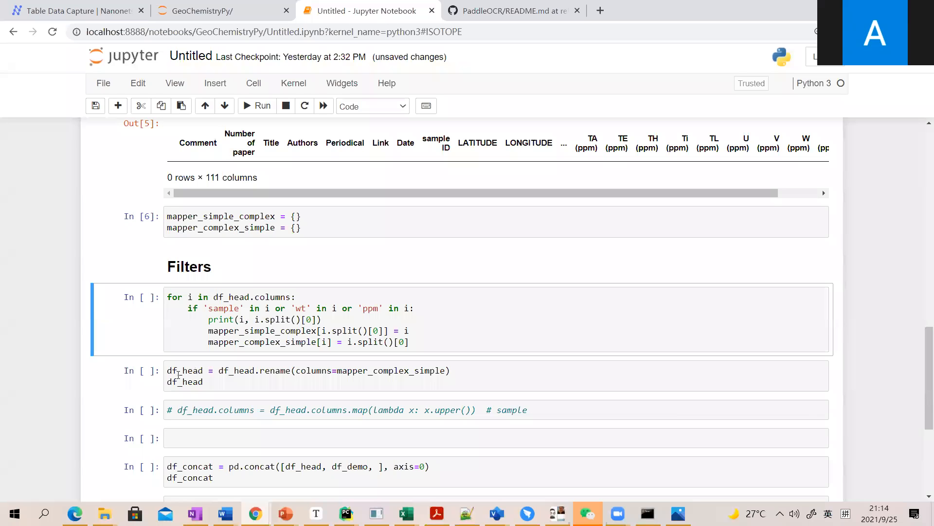
key("shift+Return")
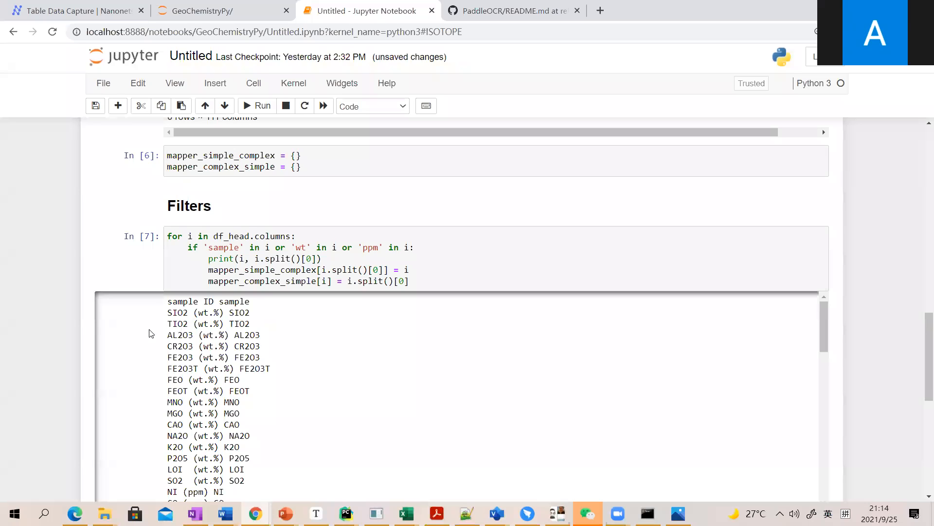
left_click(100, 299)
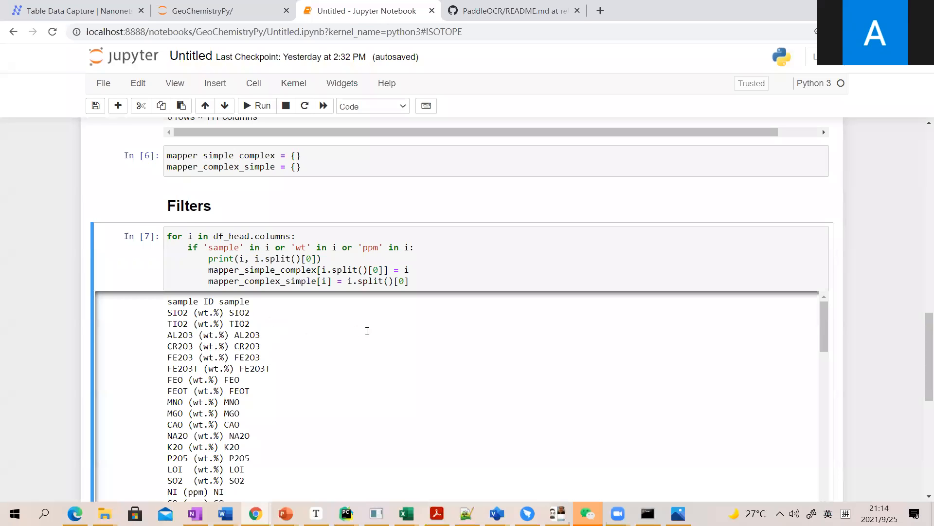
Run the cell renaming df_head's columns with mapper_complex_simple, and select df_demo in the pd.concat cell.
key("shift+Return")
key("shift+Return")
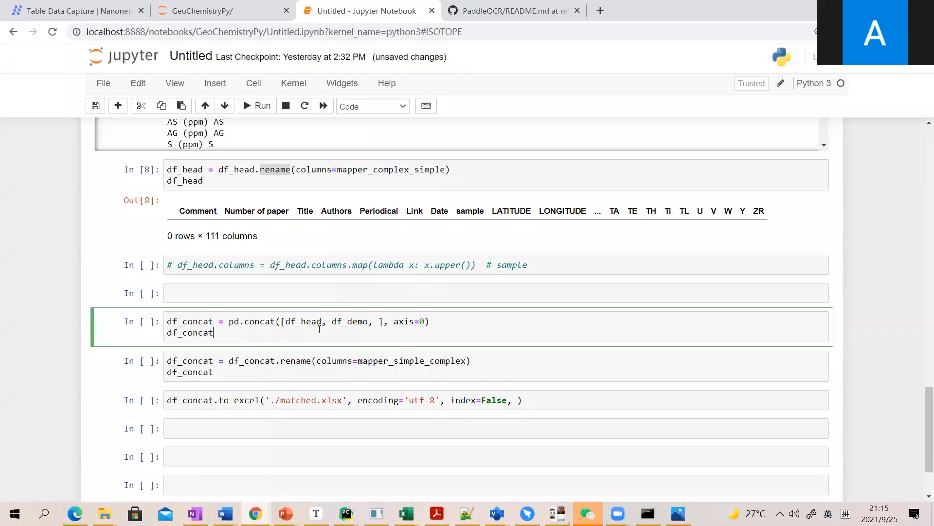
key("Escape")
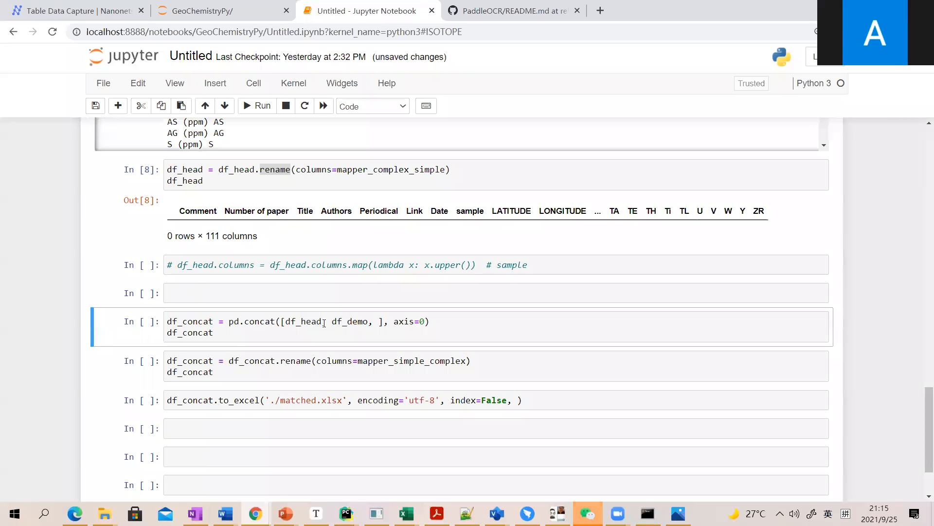
double_click(343, 322)
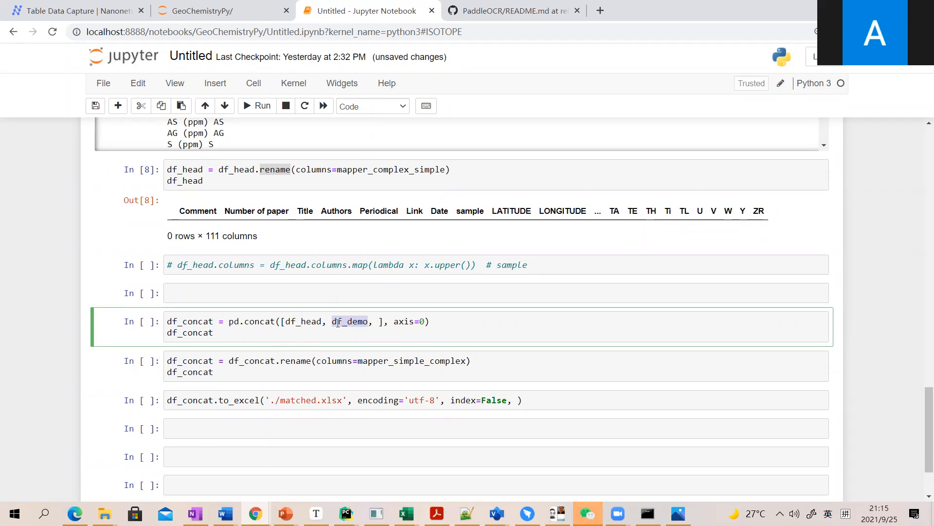
Run the cell concatenating df_head and df_demo along axis 0, and the cell renaming df_concat's columns with mapper_simple_complex.
double_click(312, 320)
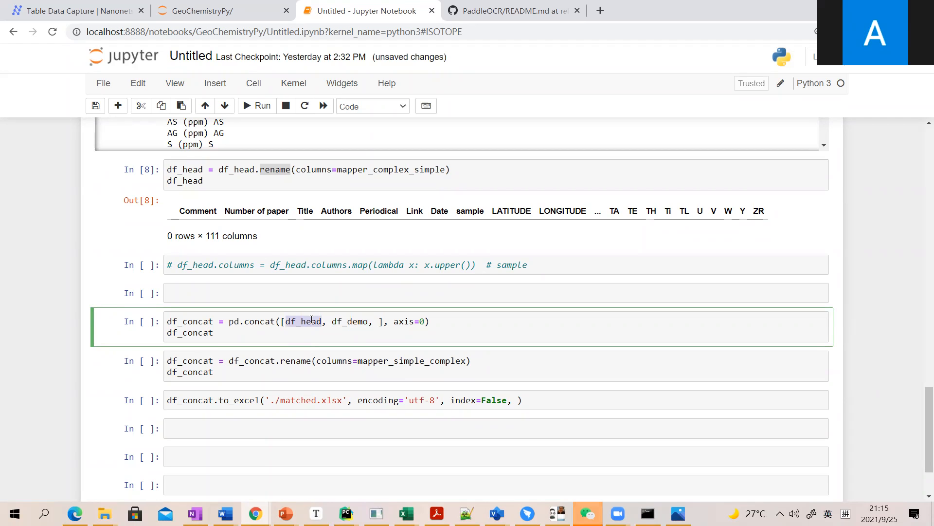
double_click(335, 322)
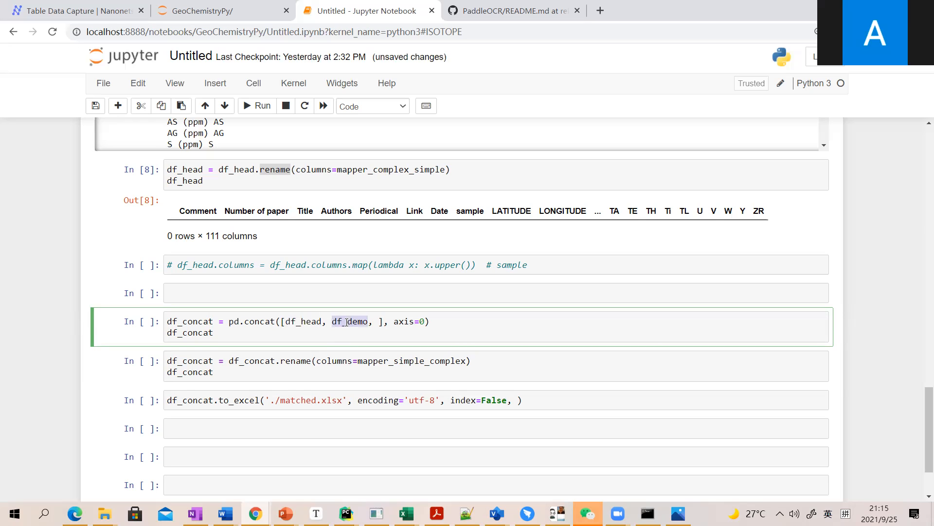
left_click(113, 326)
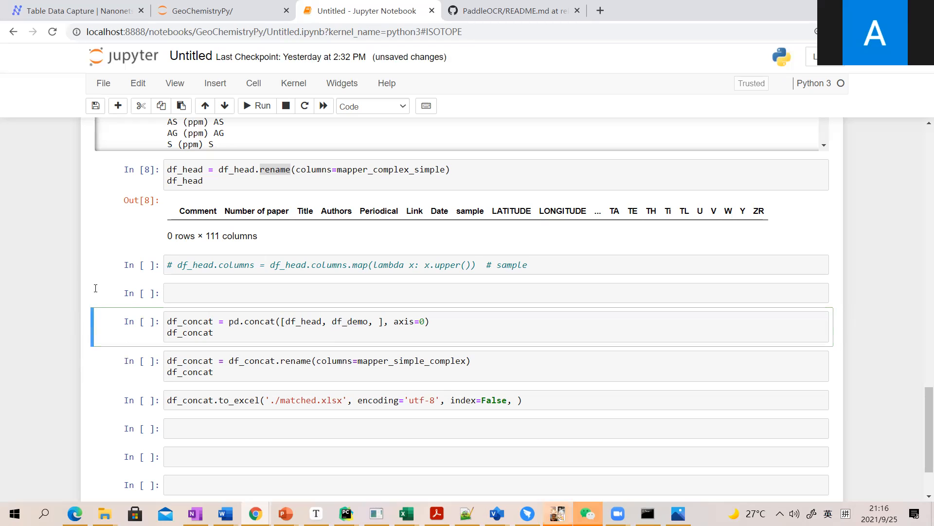
key("shift+Return")
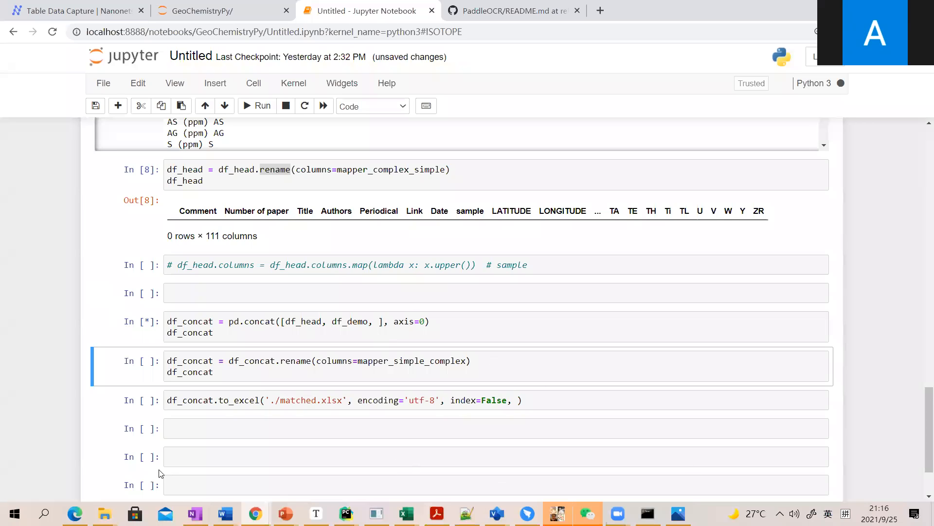
key("shift+Return")
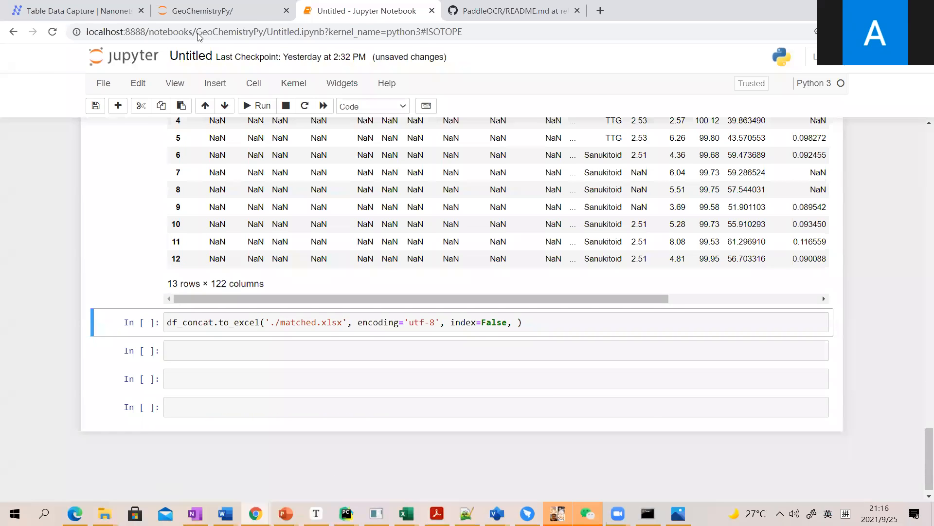
Switch to File Explorer, locate matched.xlsx in the GeoChemistryPy folder, and view the workbook in Excel.
key("super+2")
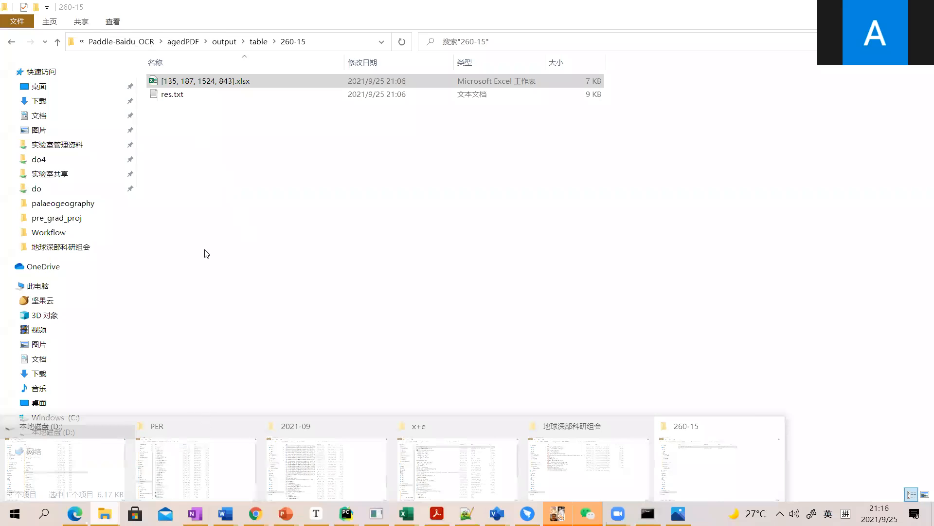
key("super+2")
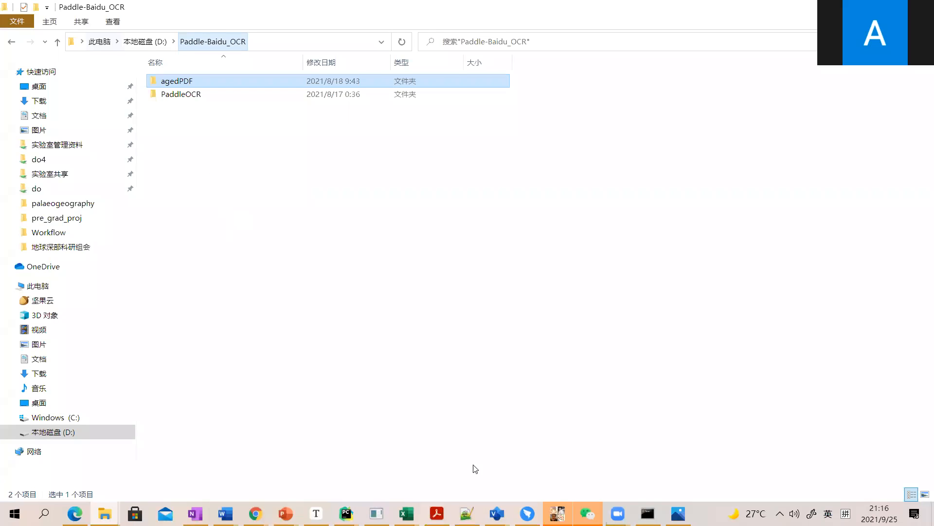
key("alt+Tab")
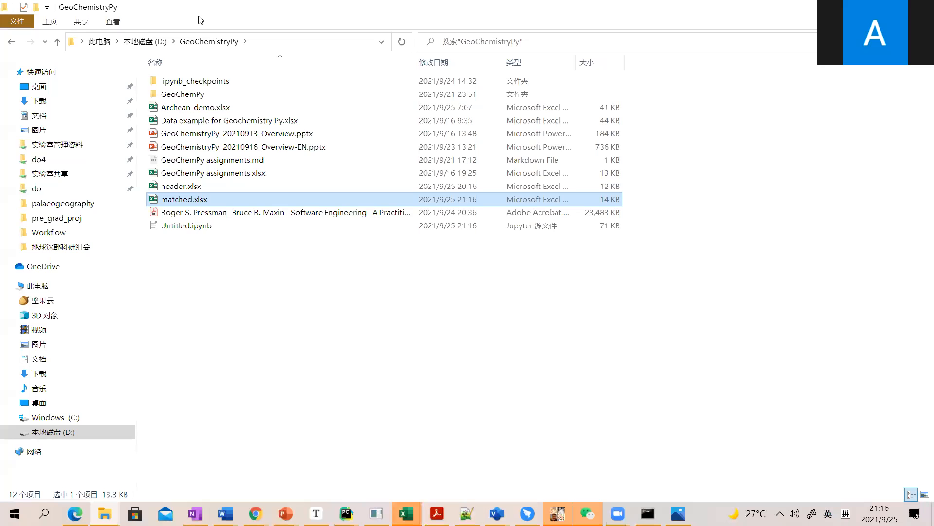
left_click(407, 514)
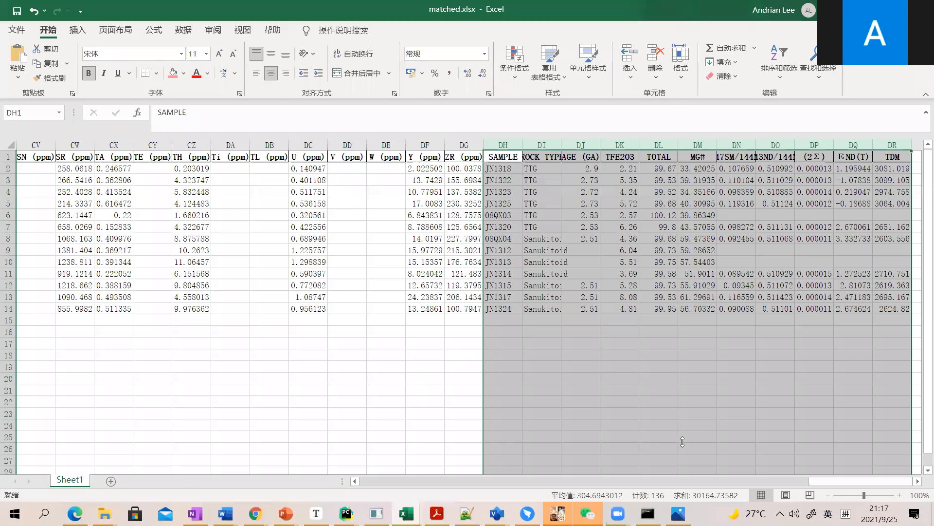
Compare columns SAMPLE to TDM of matched.xlsx in Excel with the Jupyter notebook's df_demo table, header mapping cells and pd.concat output.
key("alt+Tab")
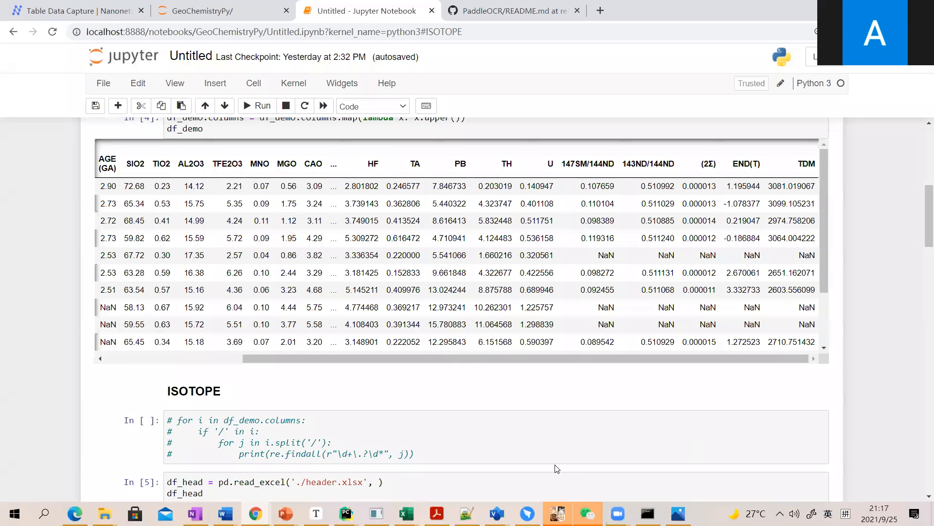
left_click(406, 514)
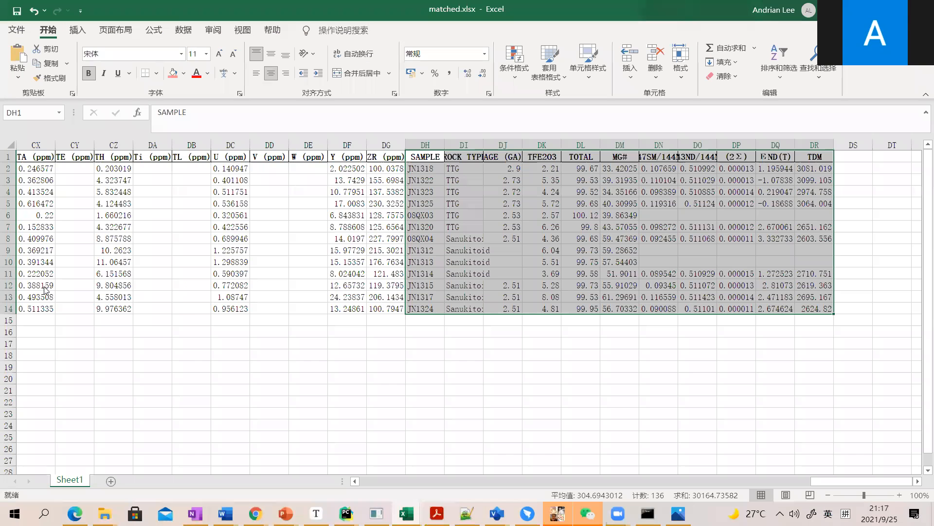
key("alt+Tab")
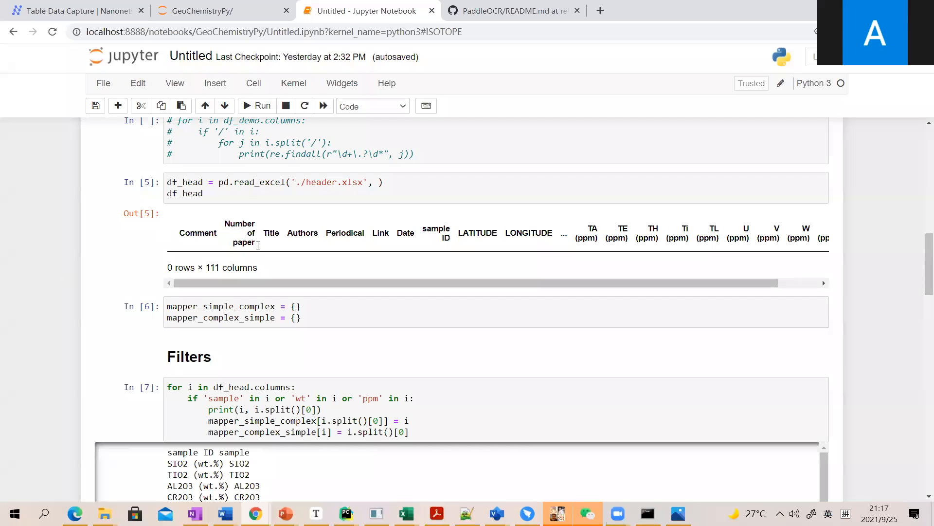
scroll(258, 245, "down", 10)
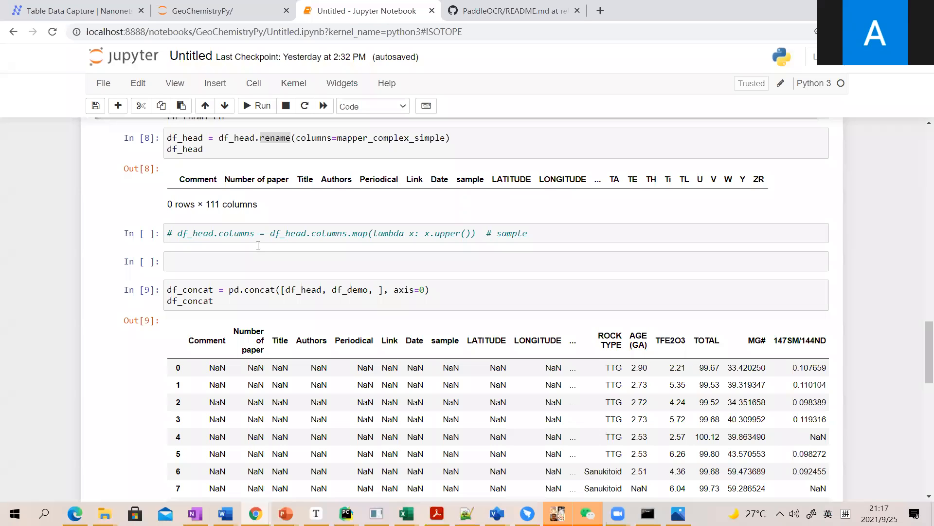
scroll(258, 246, "down", 1)
double_click(258, 230)
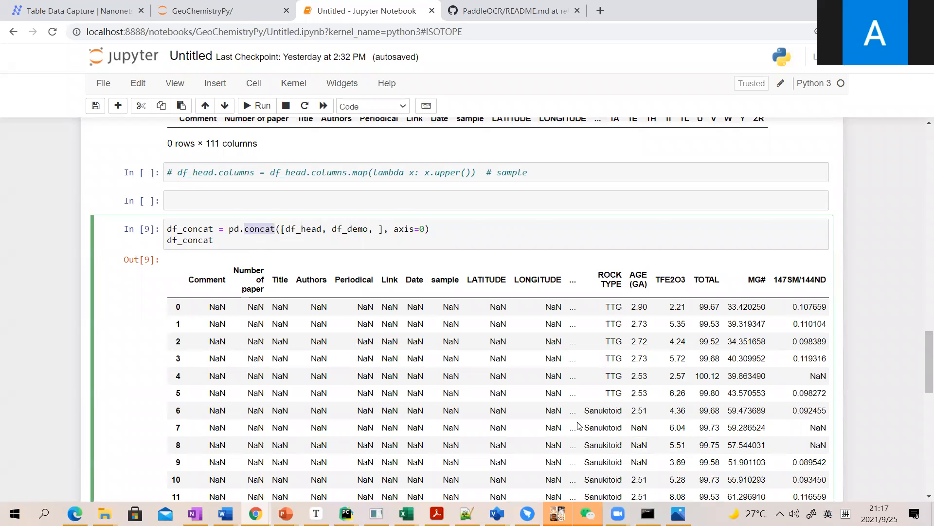
scroll(578, 425, "down", 1)
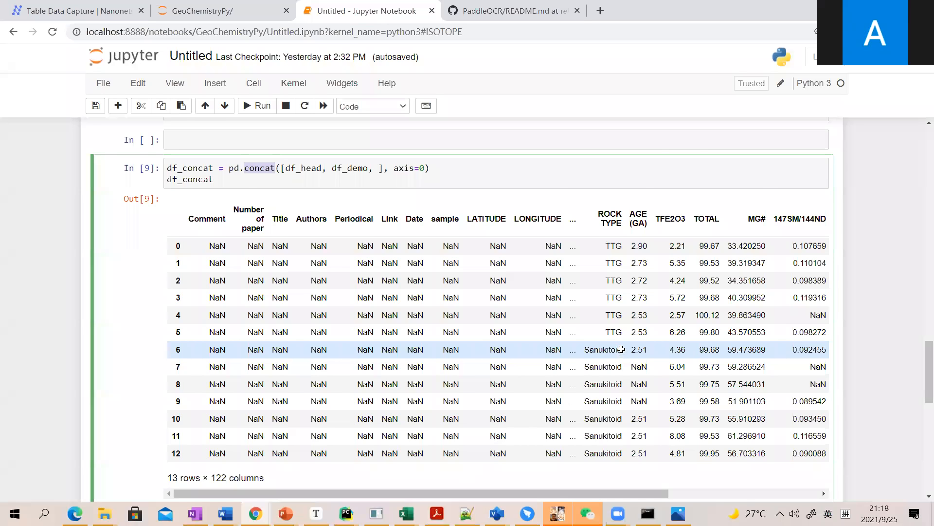
scroll(622, 350, "down", 1)
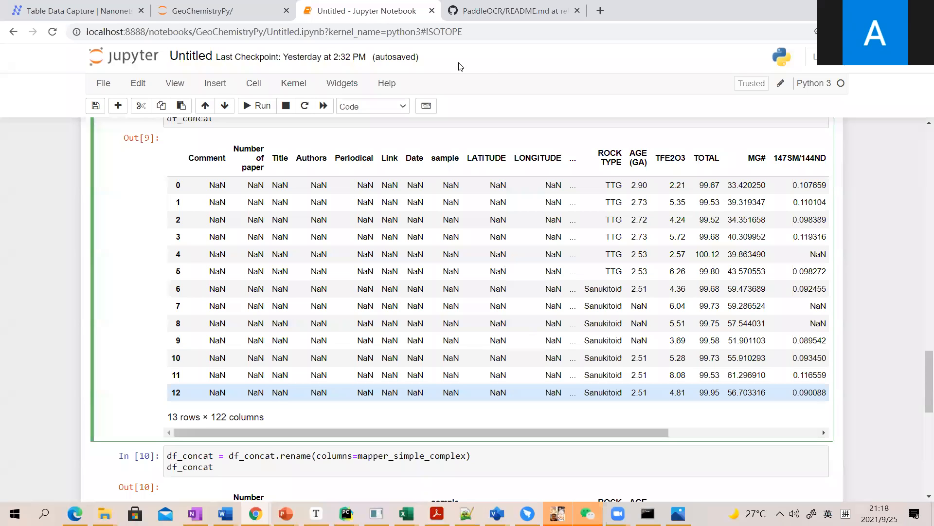
key("alt+Tab")
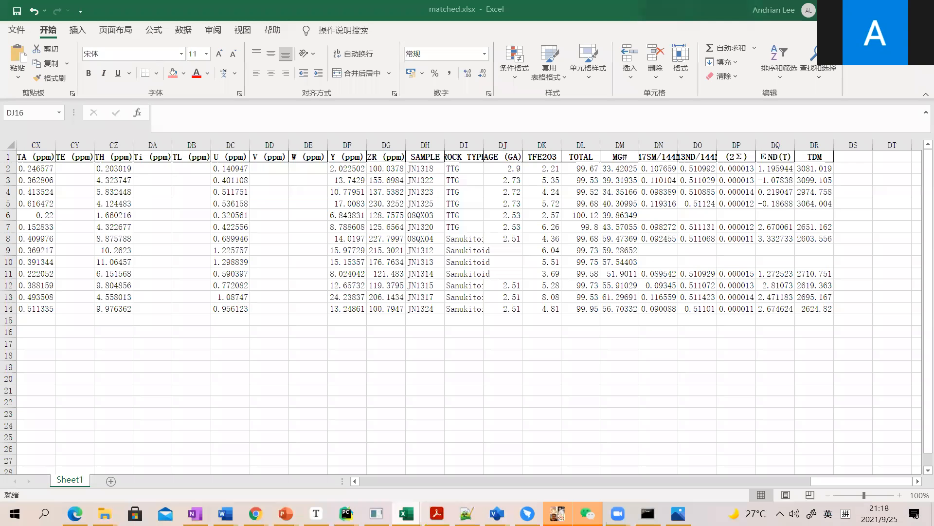